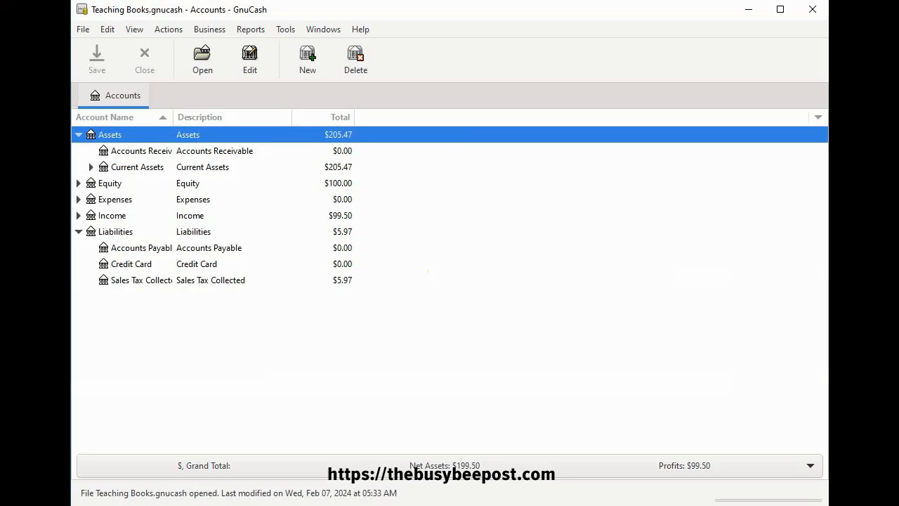
Open the customer report for Personal Touch from the customers overview and view its first listed invoice
click(211, 30)
mouse_move(232, 50)
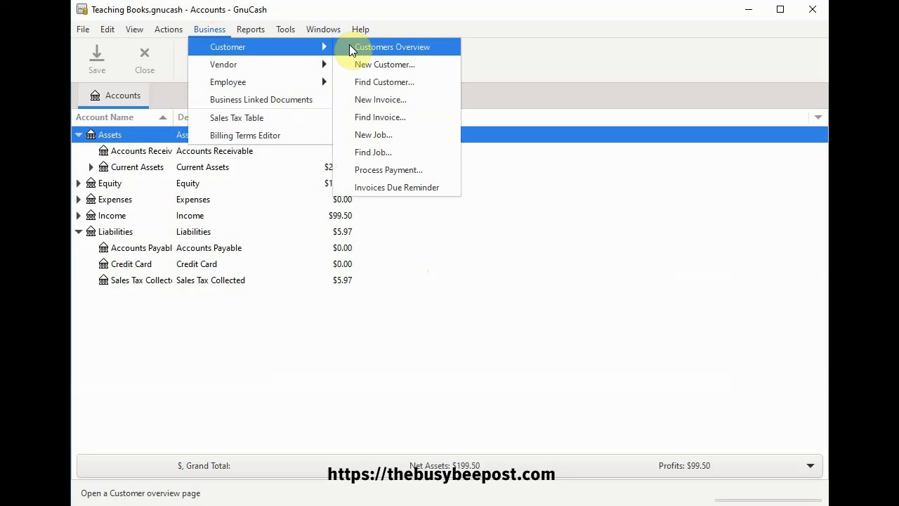
click(402, 47)
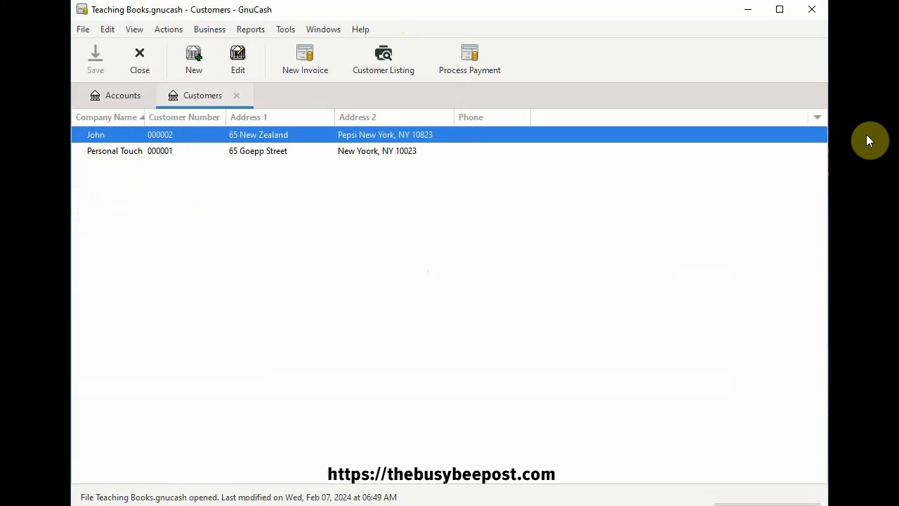
click(848, 133)
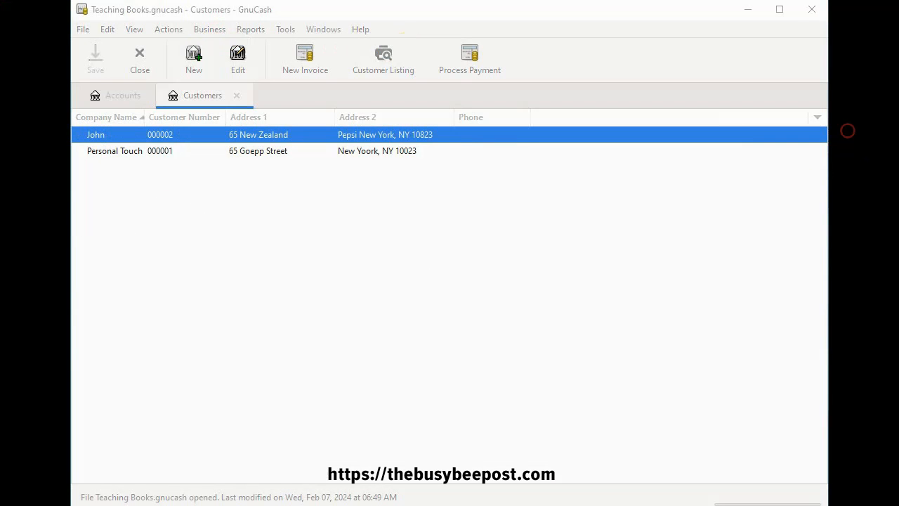
double_click(161, 151)
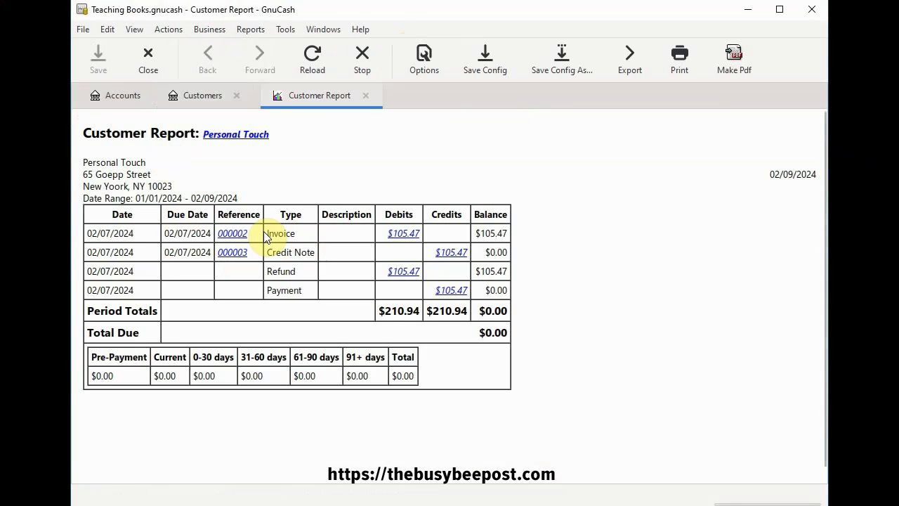
click(224, 239)
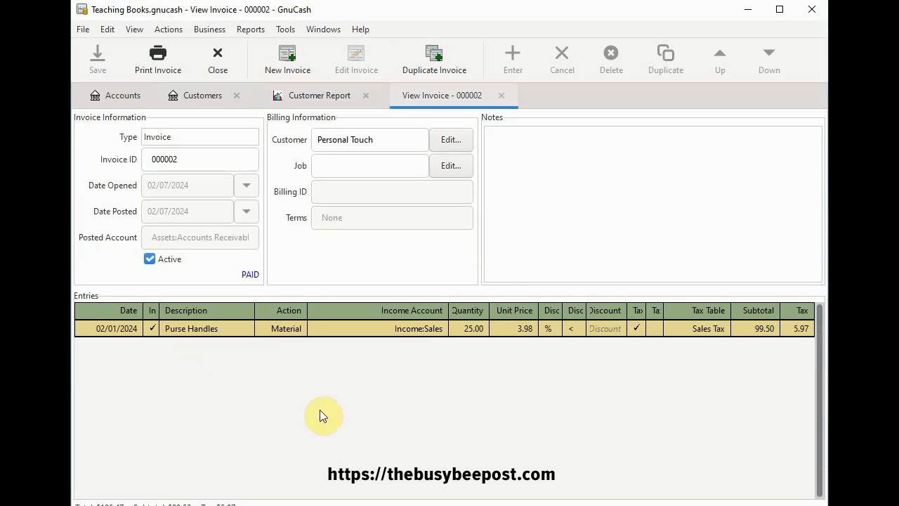
Close the invoice, the customer report and the customers overview
click(500, 95)
click(365, 95)
click(236, 96)
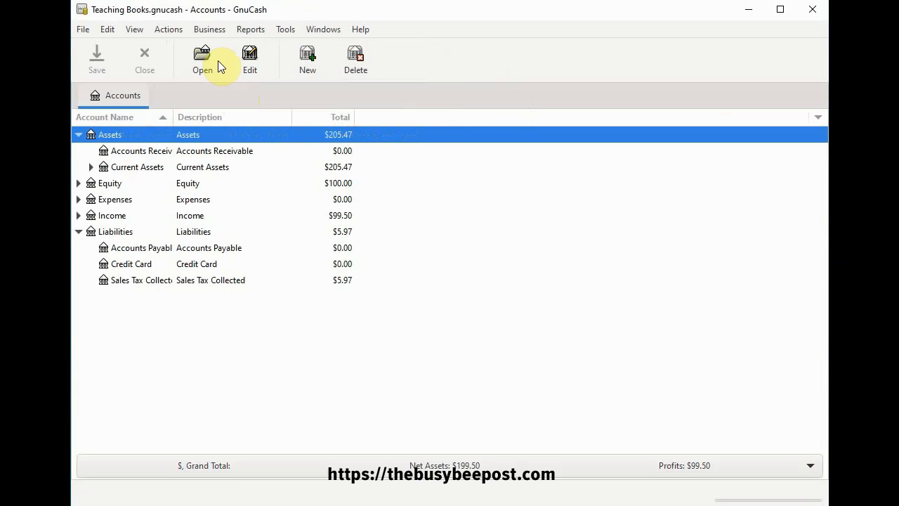
Search customer invoices whose company name contains "p"
click(208, 30)
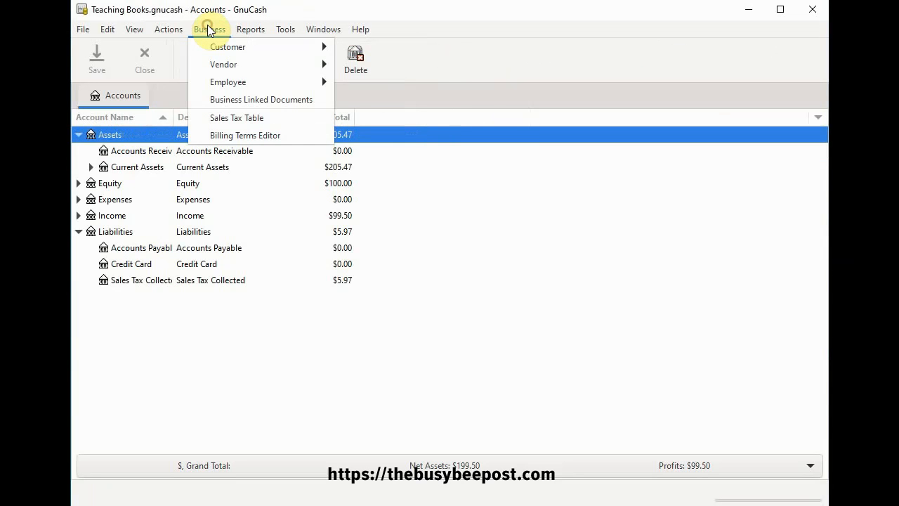
mouse_move(219, 45)
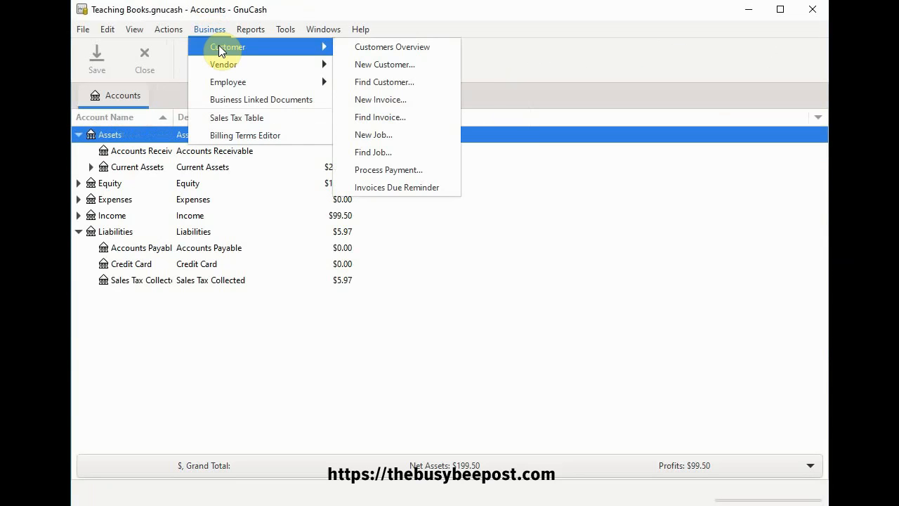
click(401, 117)
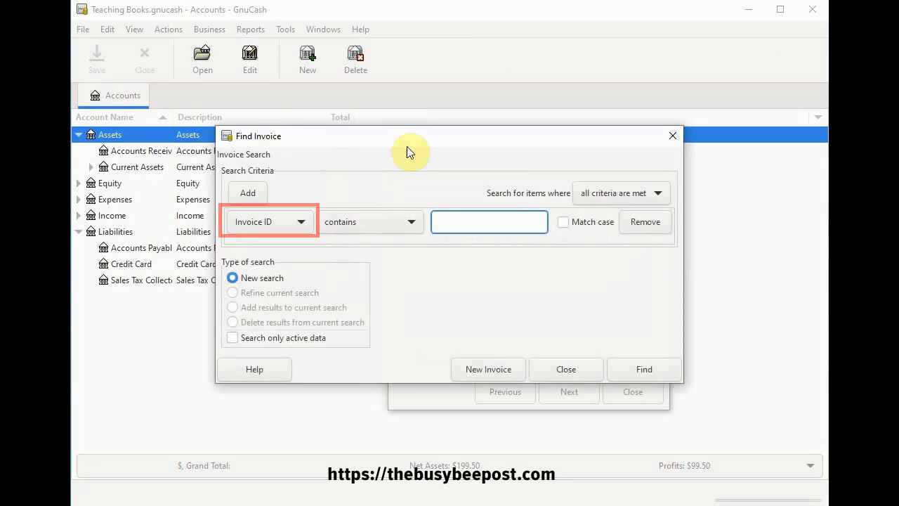
click(301, 221)
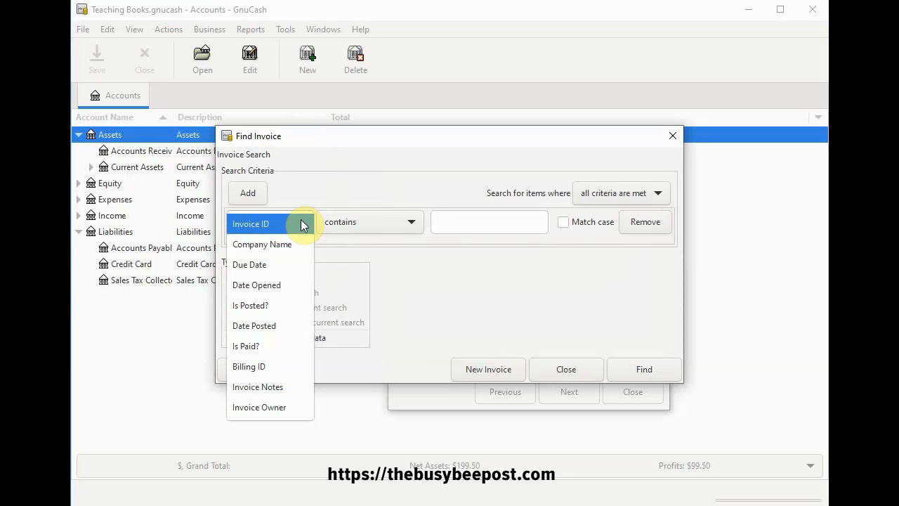
click(288, 246)
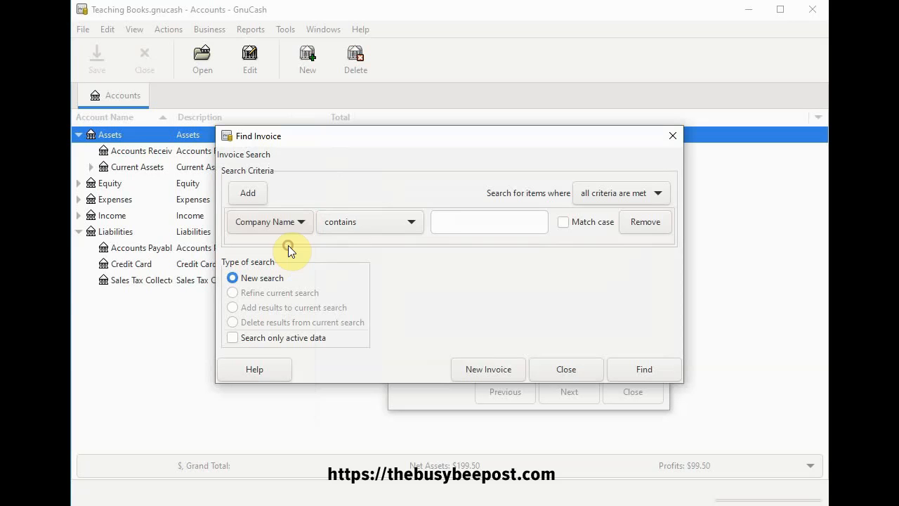
click(444, 223)
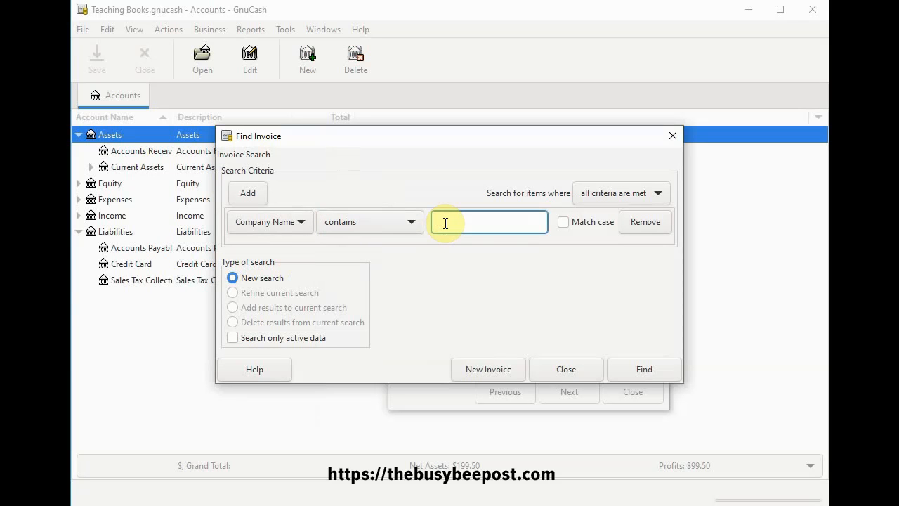
text(p)
click(644, 374)
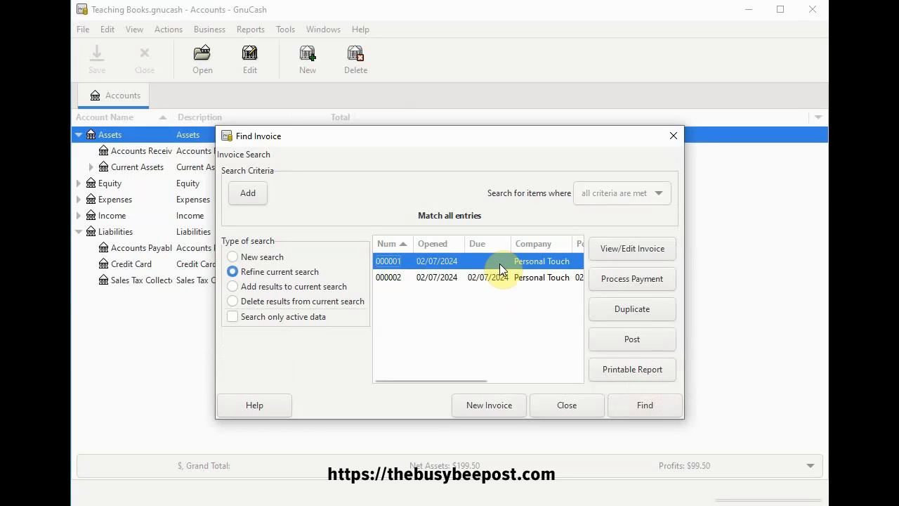
Open the Personal Touch invoice due 02/07/2024 from the search results and close the invoice search
click(446, 281)
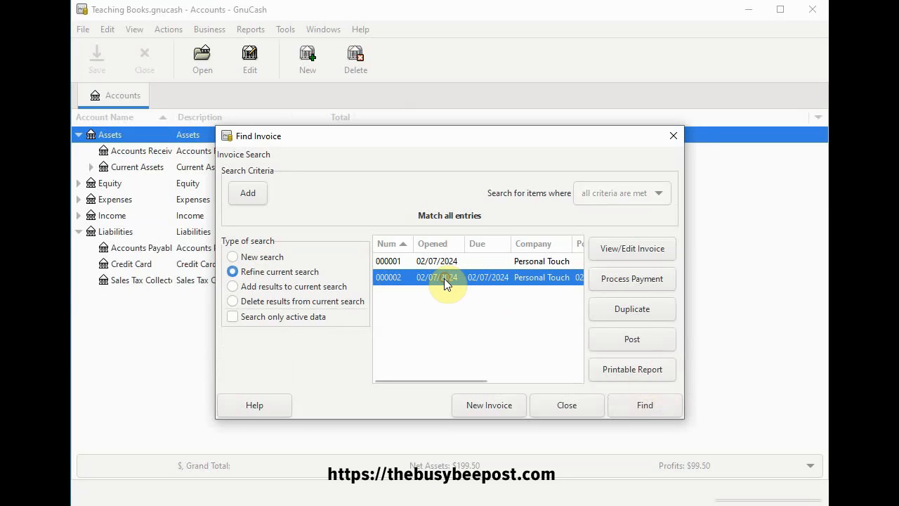
click(626, 249)
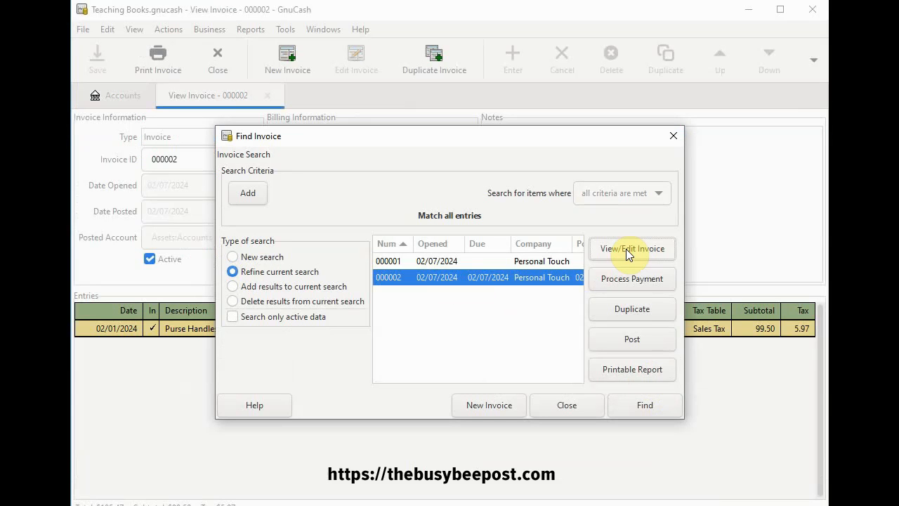
click(674, 137)
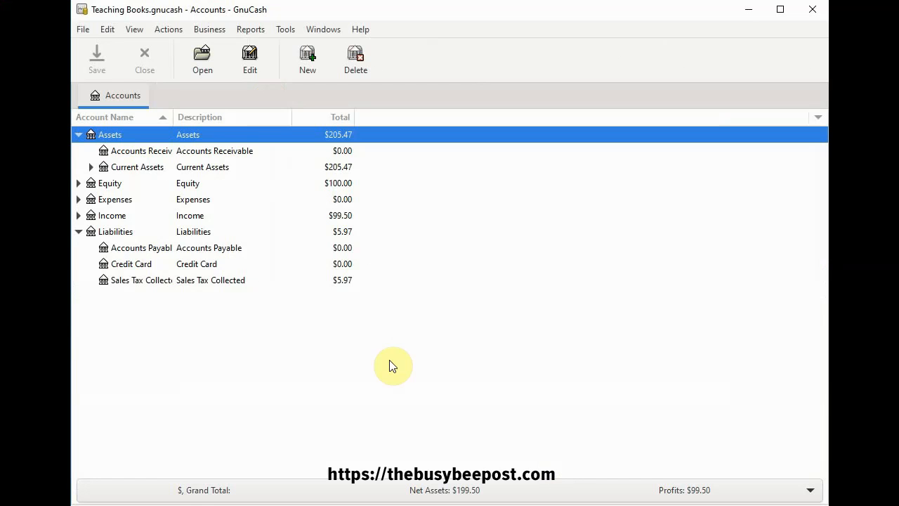
Start a new customer invoice and set its type to Credit Note
click(204, 31)
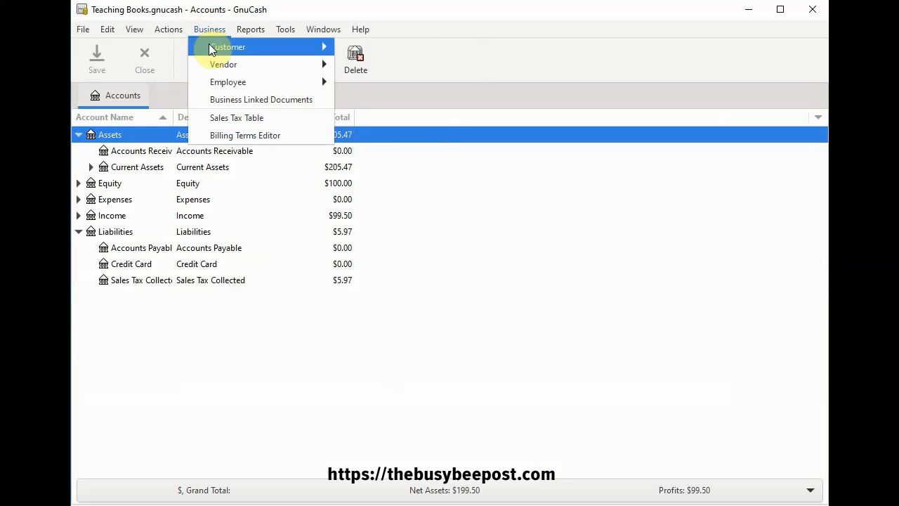
mouse_move(209, 46)
click(388, 100)
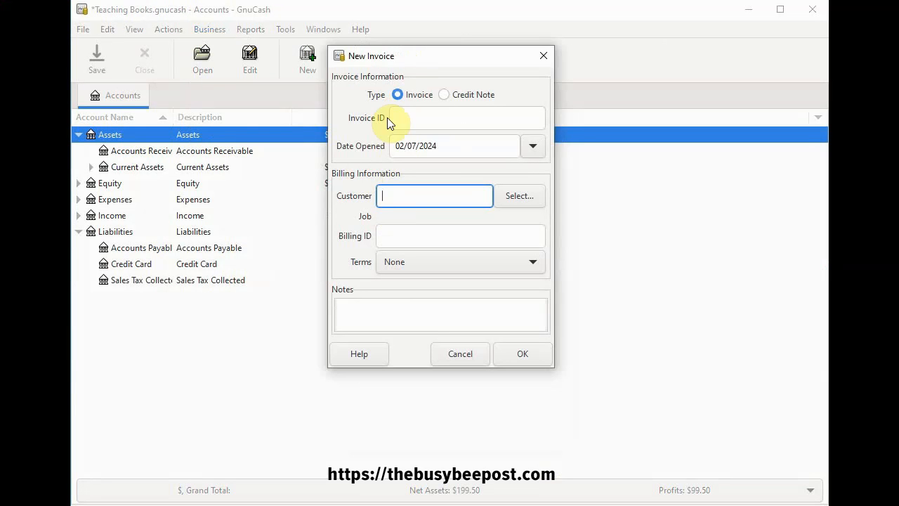
click(444, 95)
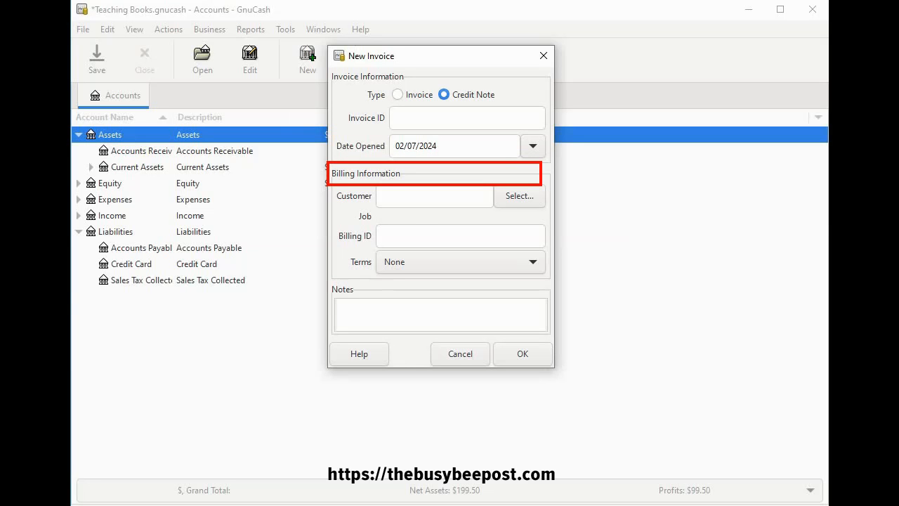
Assign Personal Touch as the customer and create the credit note
click(394, 200)
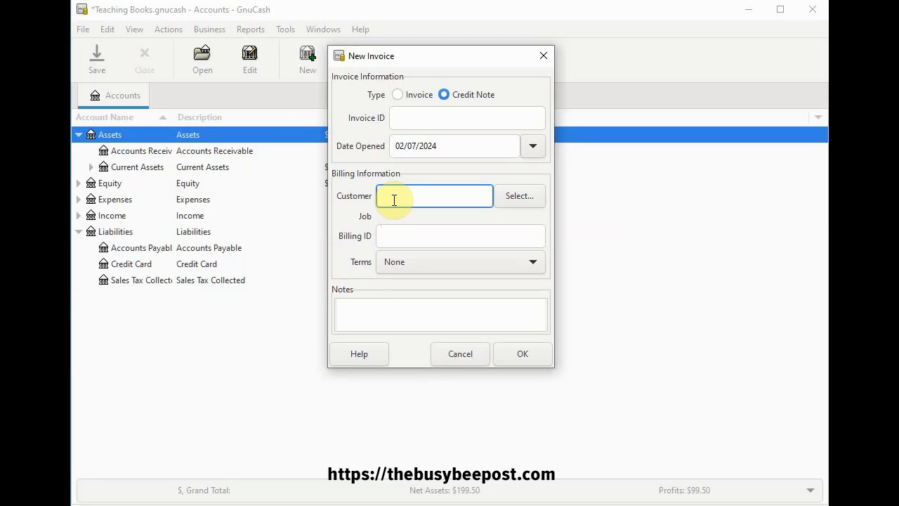
text(p)
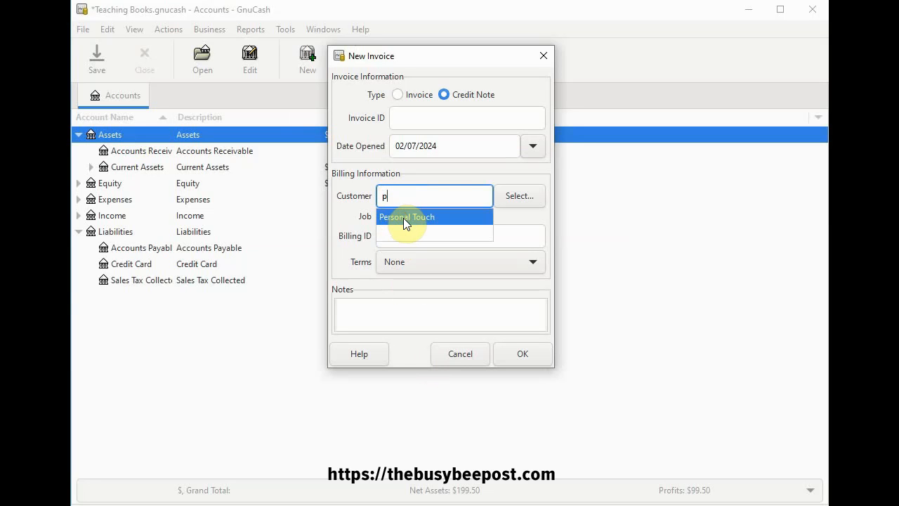
click(405, 218)
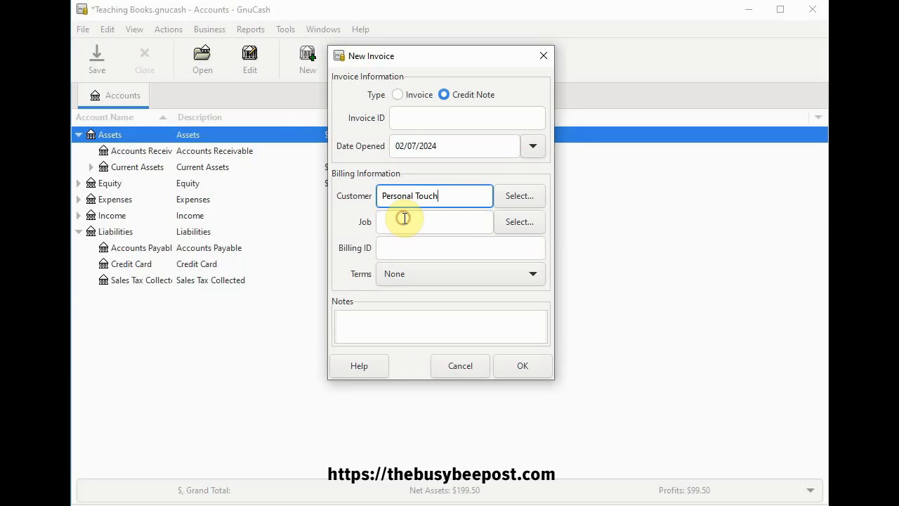
click(522, 197)
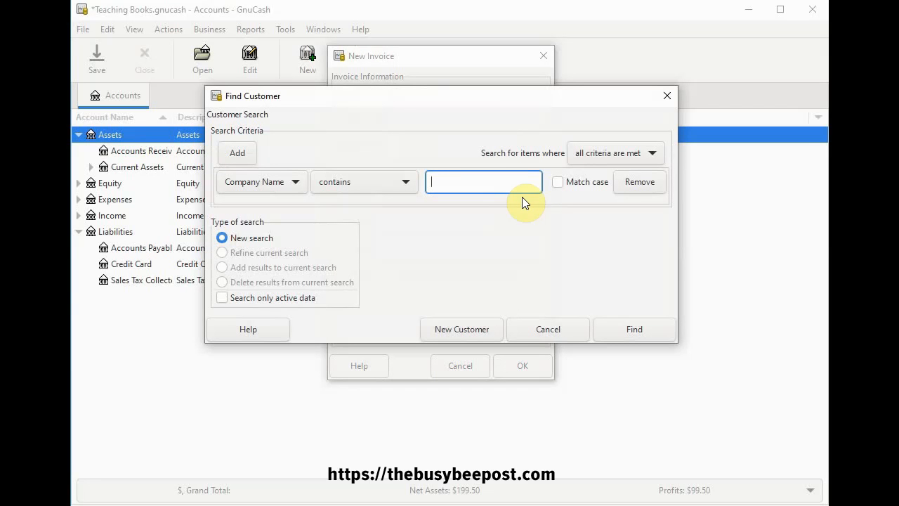
click(668, 96)
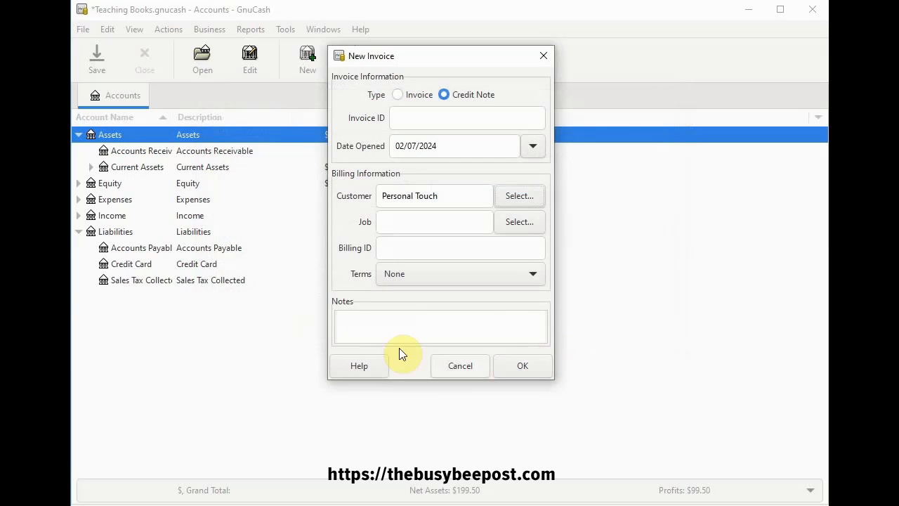
click(341, 318)
click(523, 366)
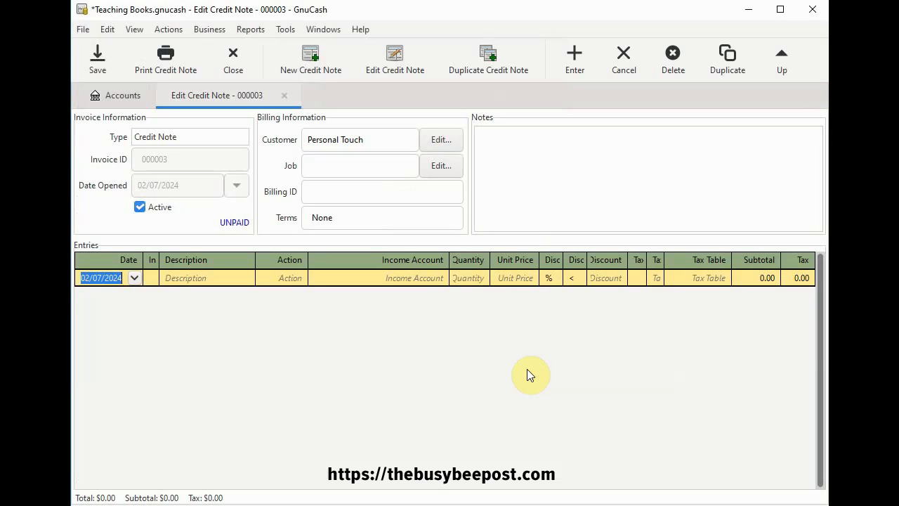
Add a Purse Handles entry to the credit note with quantity 25.00 and unit price 3.98, and save the book
click(179, 278)
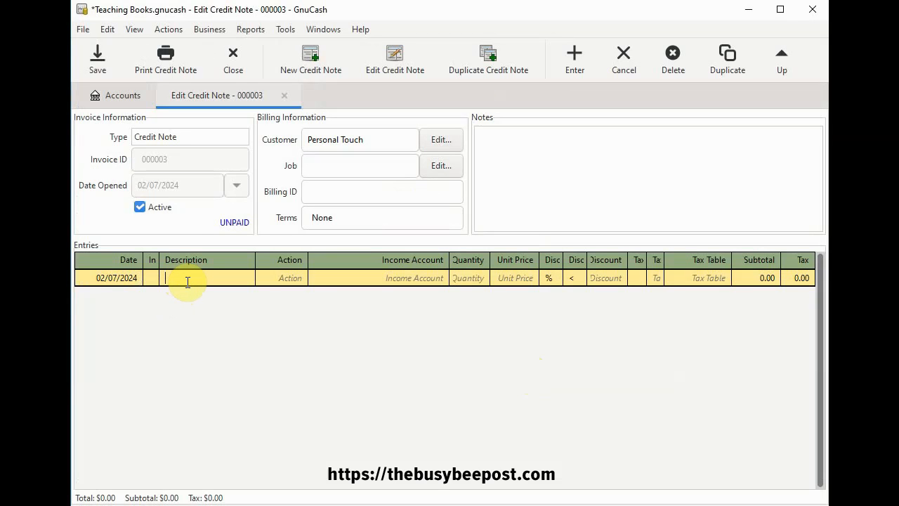
text(Purse Handles)
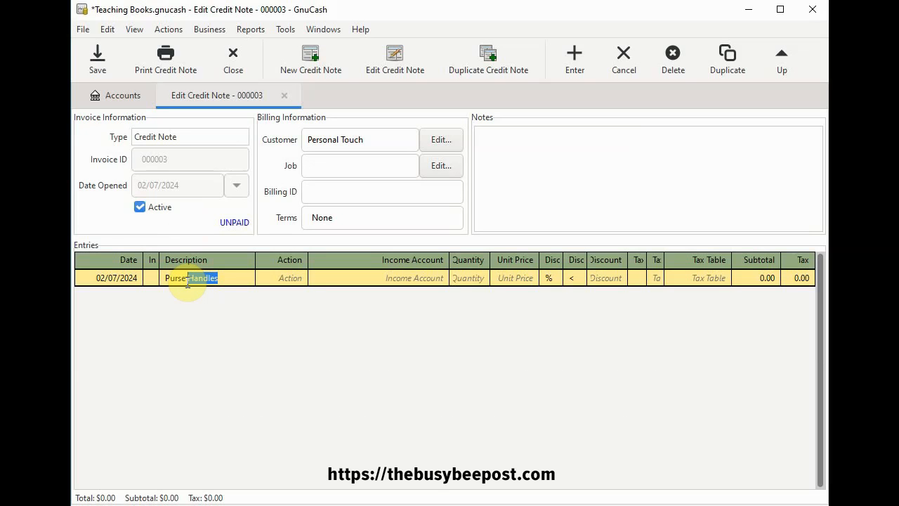
key(Tab)
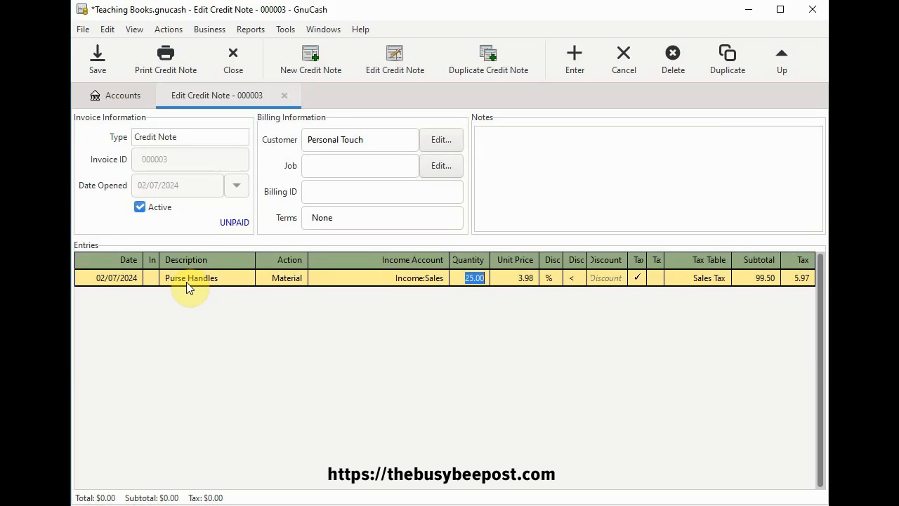
key(Tab)
key(Tab)
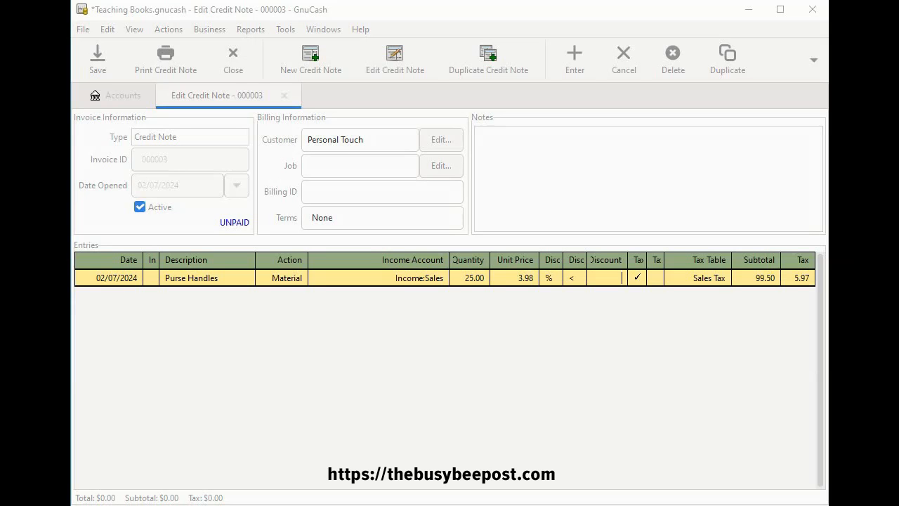
key(ctrl+s)
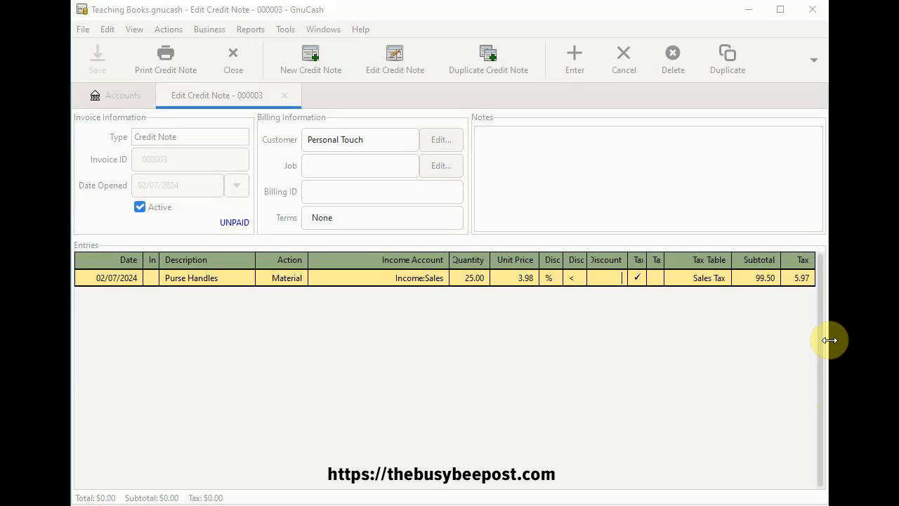
Post the credit note to Assets:Accounts Receivable with post date 02/07/2024, saving the changed entry
drag(830, 340, 829, 340)
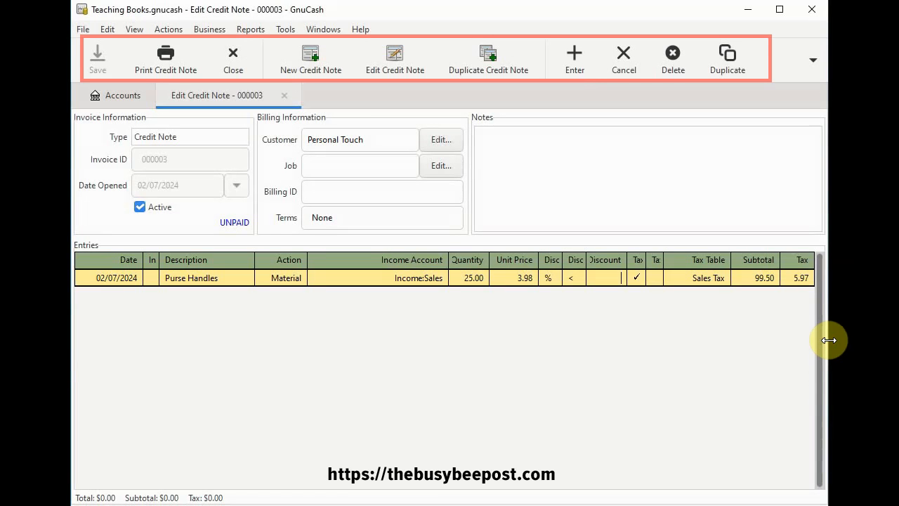
drag(829, 340, 782, 340)
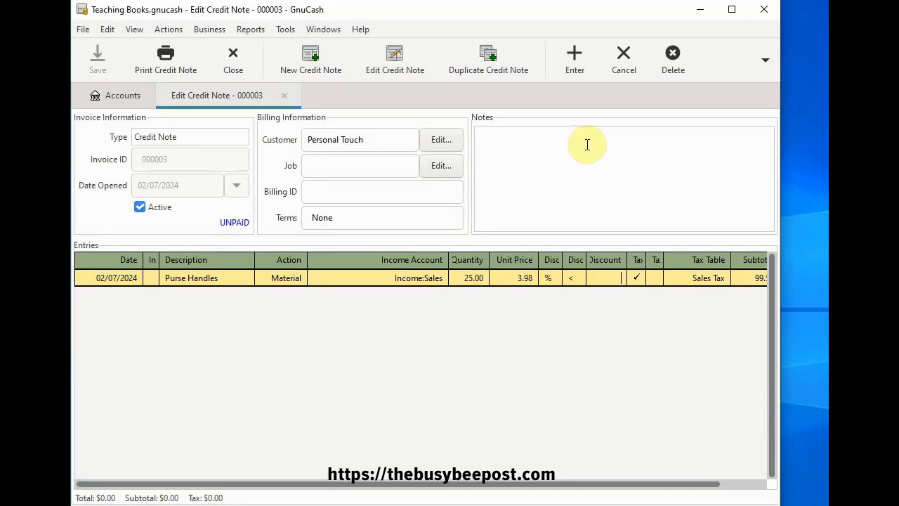
click(767, 63)
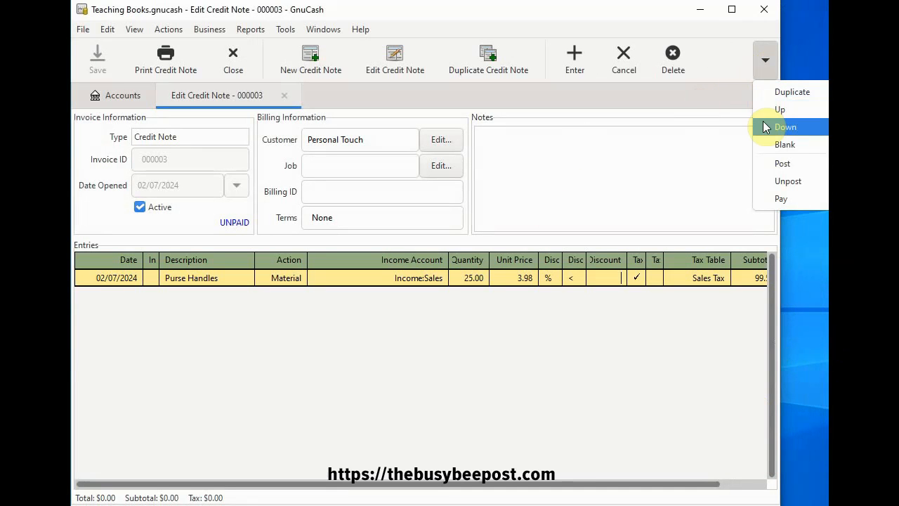
click(782, 163)
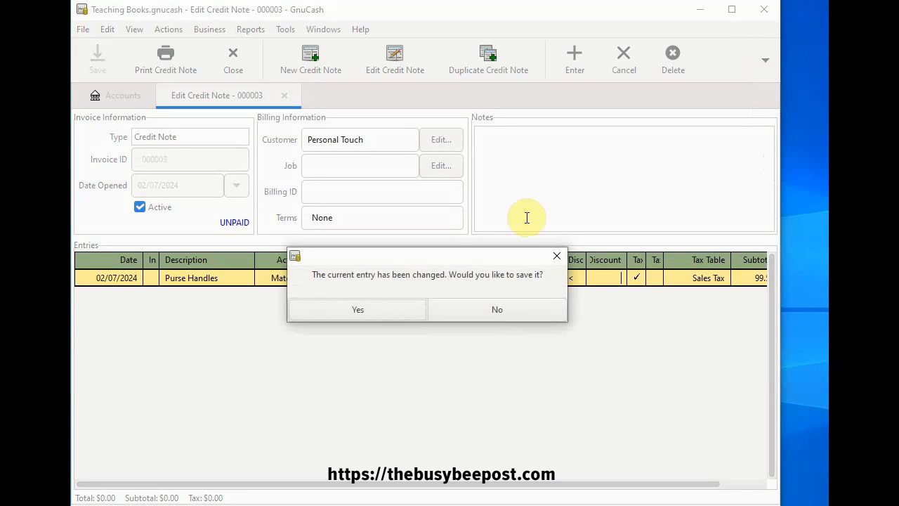
click(380, 312)
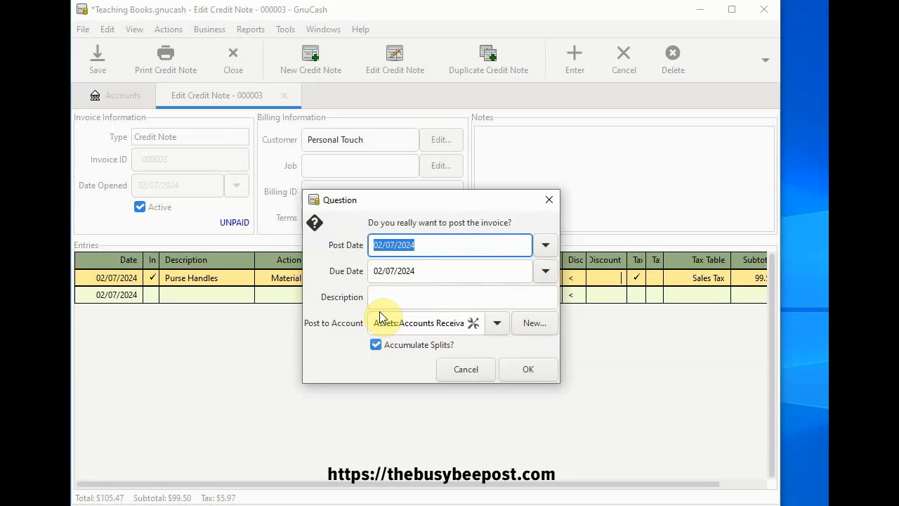
click(530, 371)
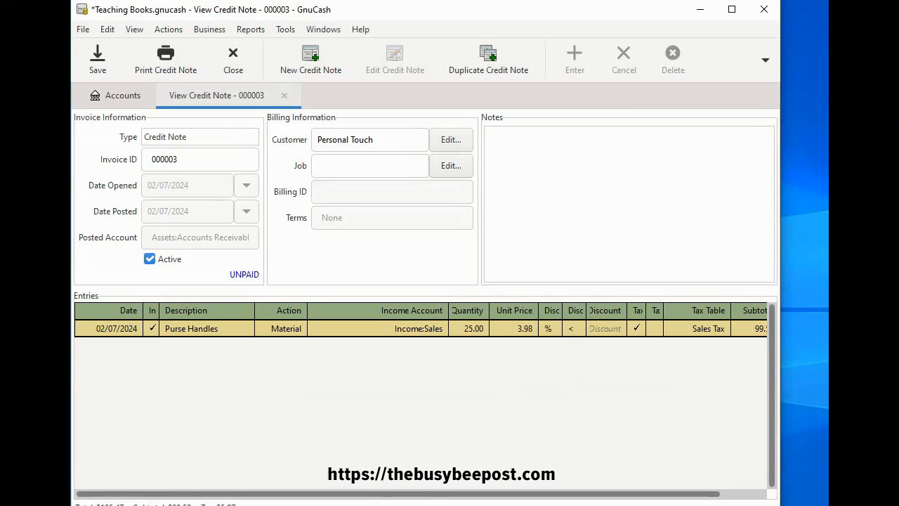
Process the credit note's refund of 105.47 from the Checking Account, dated 02/07/2024
click(764, 63)
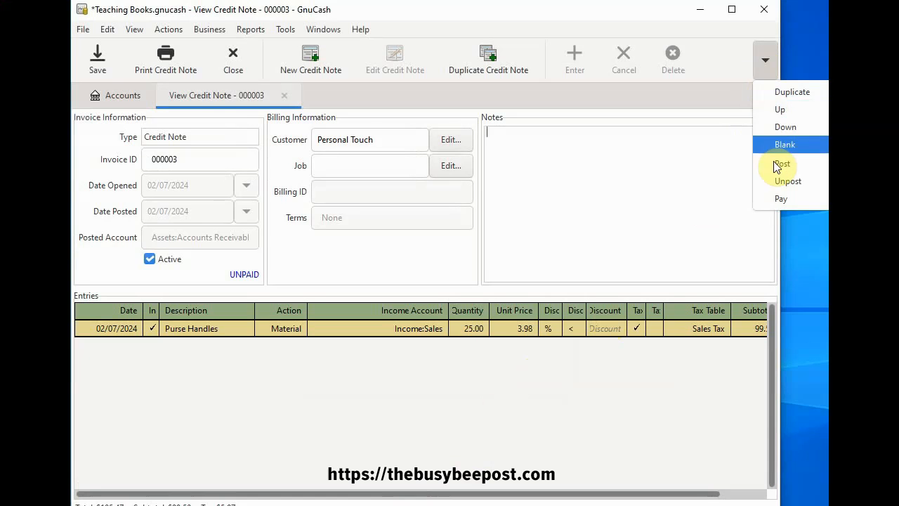
click(778, 201)
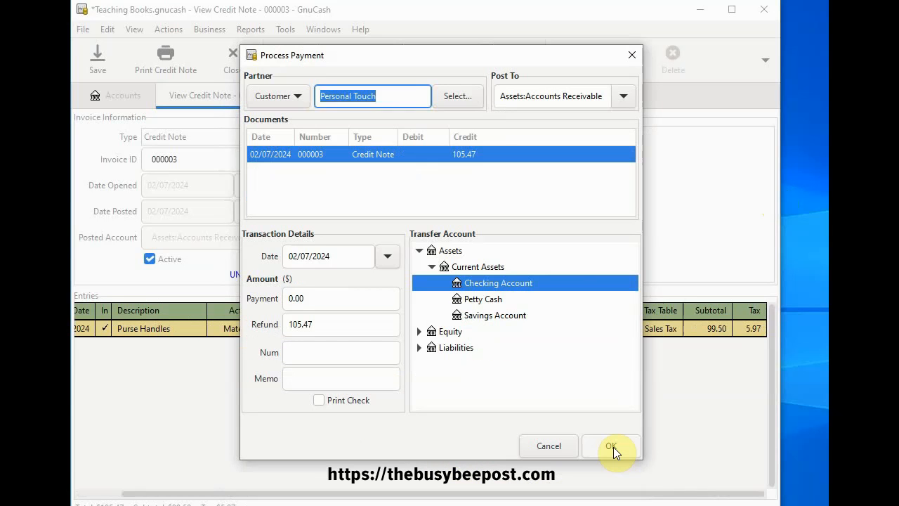
click(612, 446)
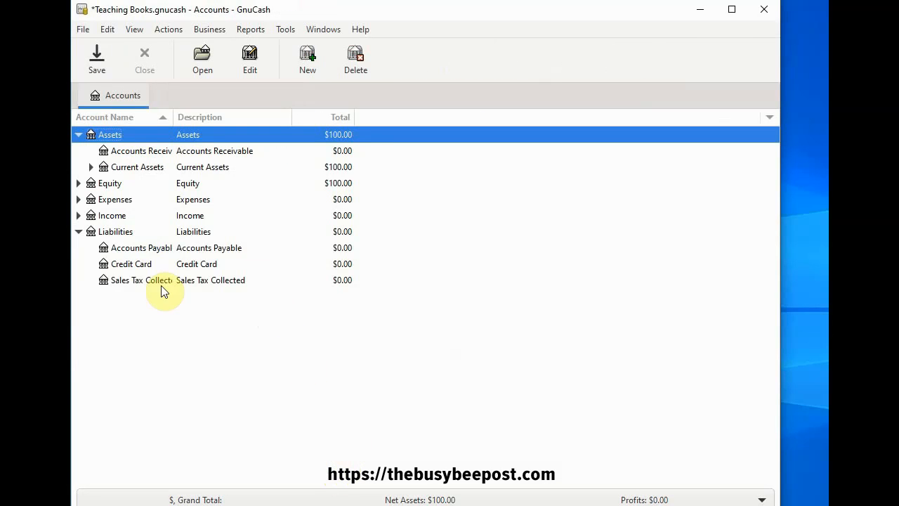
Open the Checking Account register under Current Assets to examine the refund transaction
click(91, 168)
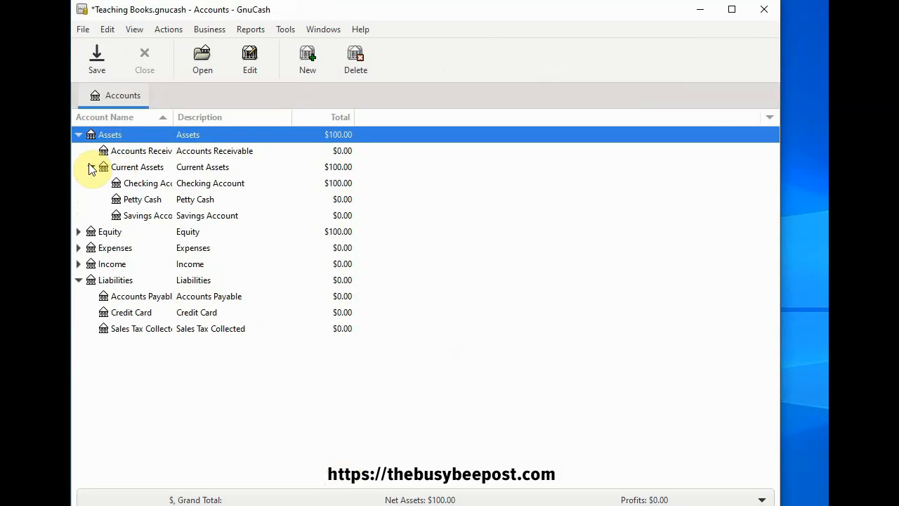
click(150, 184)
double_click(149, 184)
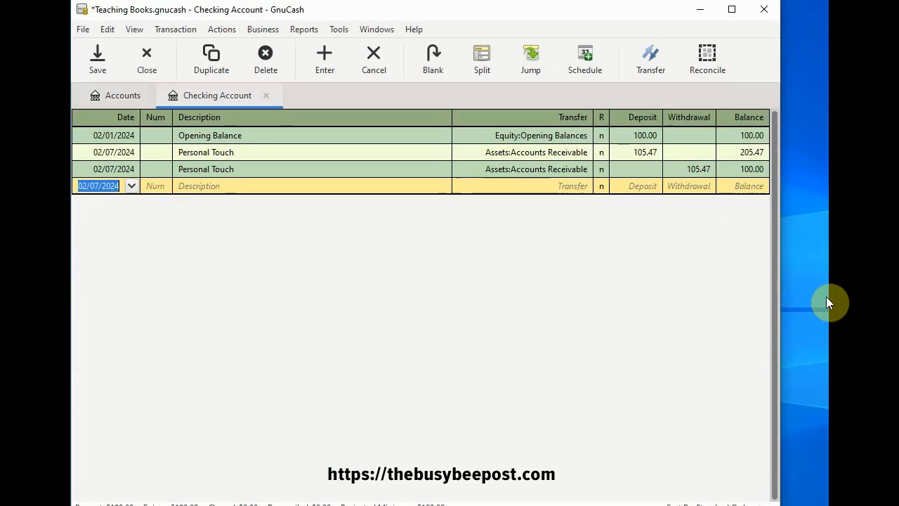